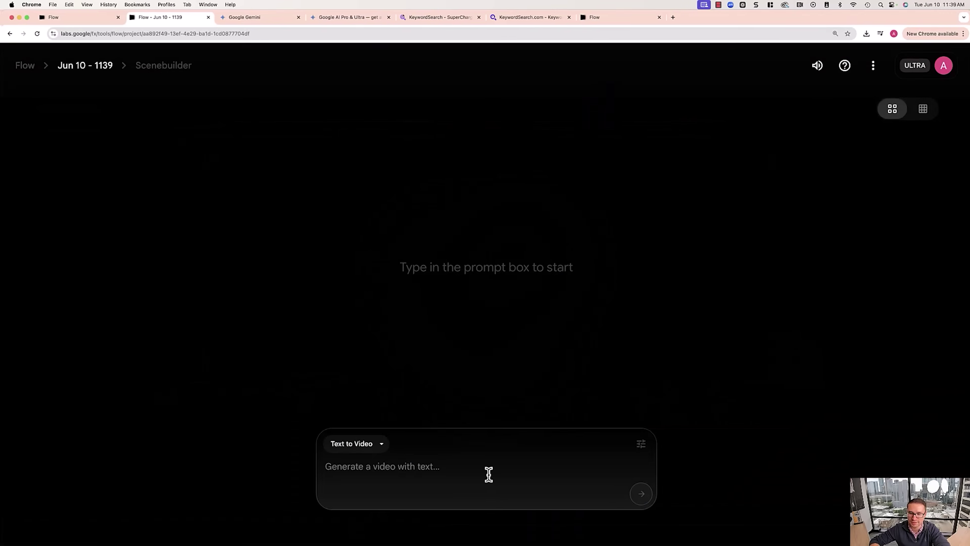
- Take a quick look at the Gemini chat tab before opening project Jul 08 - 0914
left_click(252, 18)
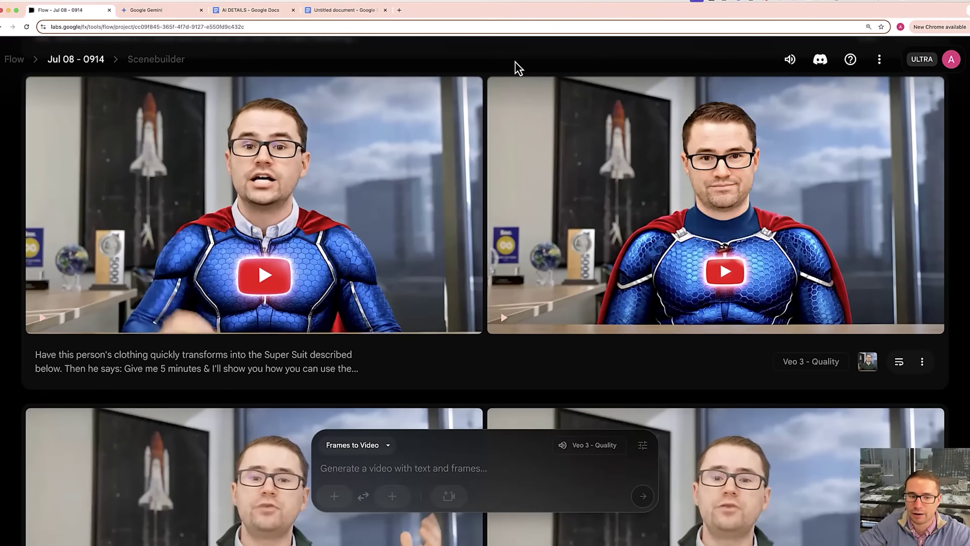
mouse_move(198, 140)
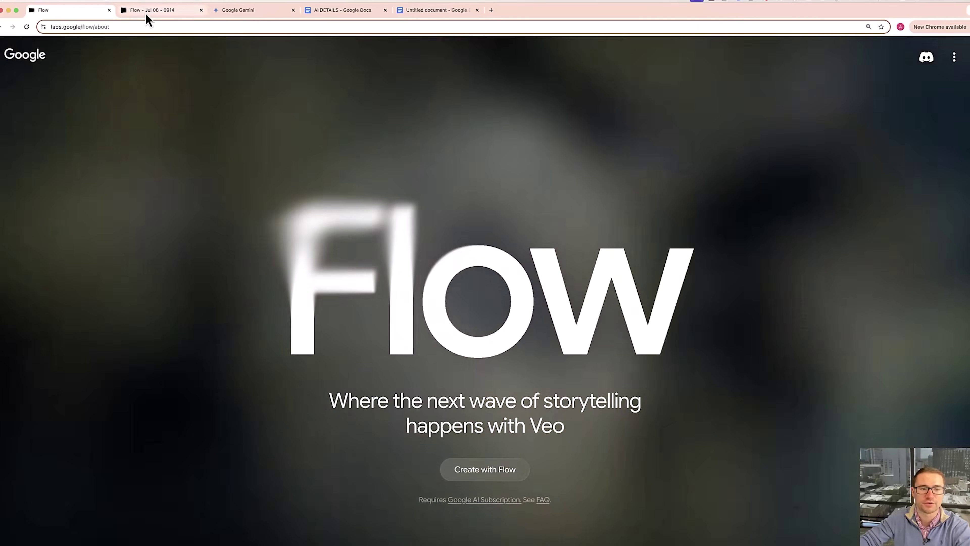
- Return to the Flow home page and start the new empty project Jul 08 - 1114
left_click(147, 12)
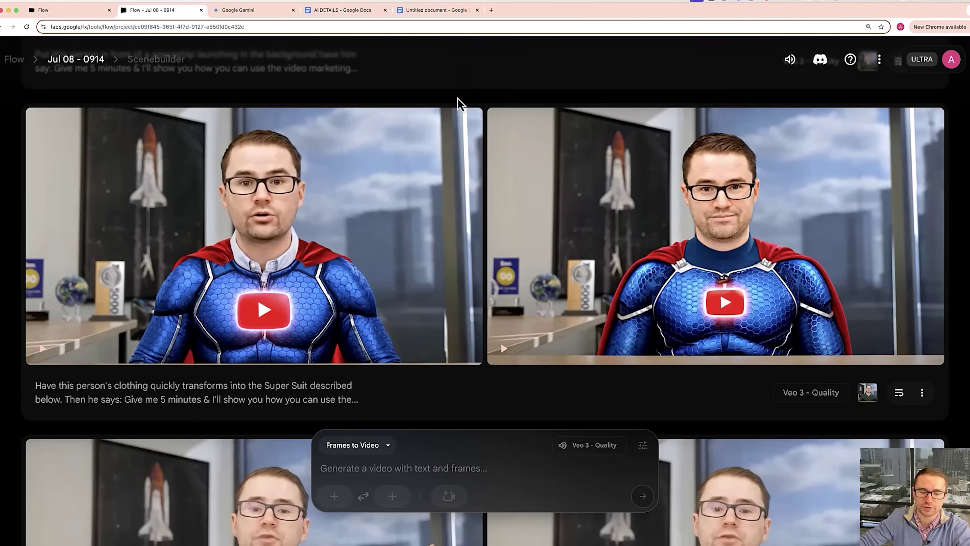
left_click(13, 60)
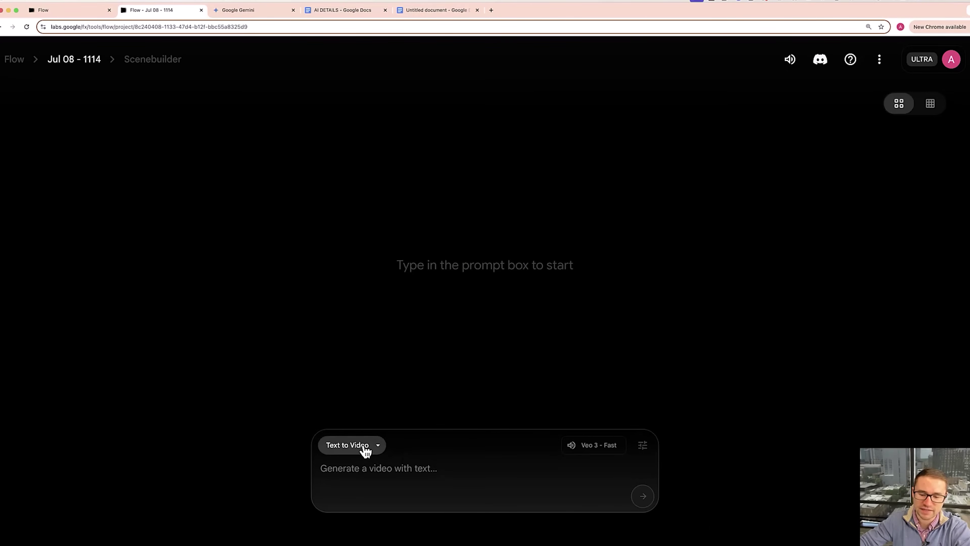
left_click(366, 449)
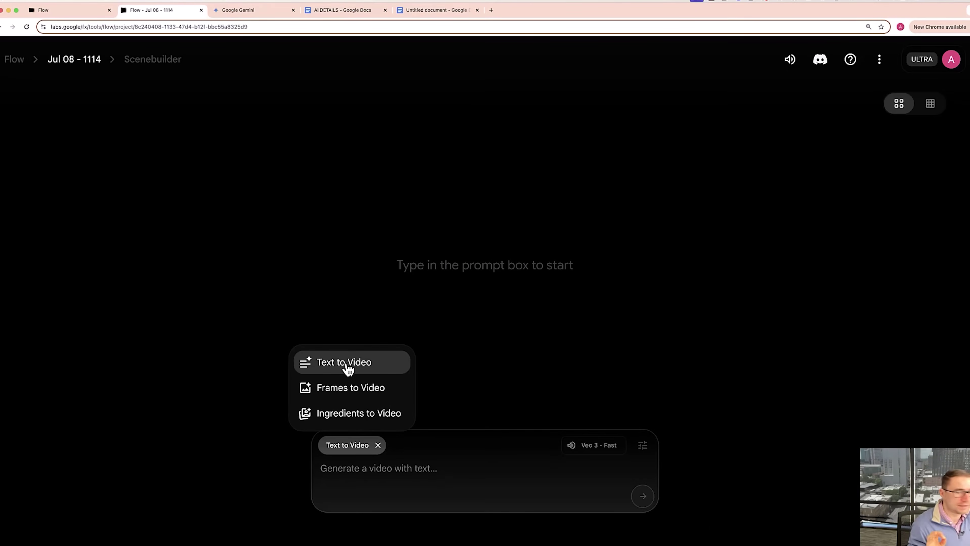
- Change the prompt mode from Text to Video to Frames to Video
left_click(351, 390)
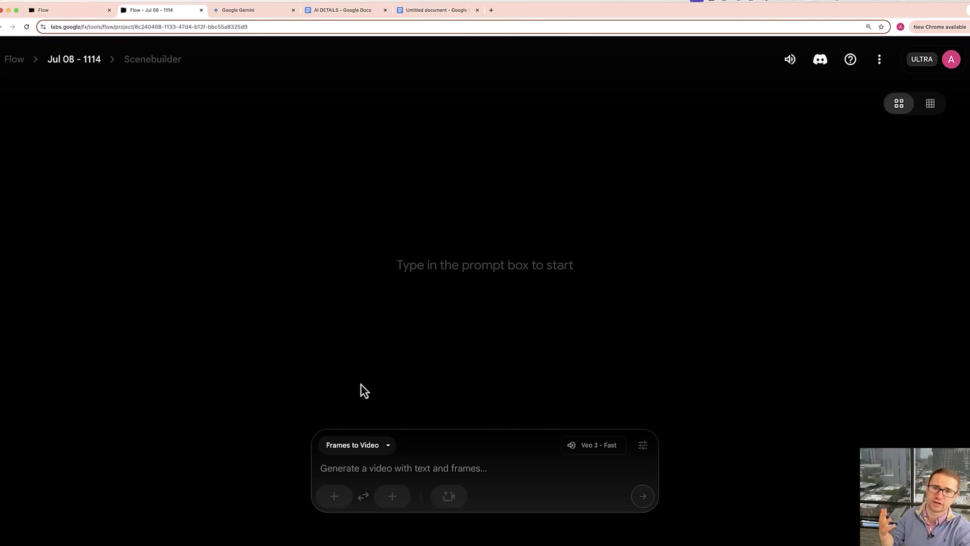
left_click(357, 445)
left_click(444, 395)
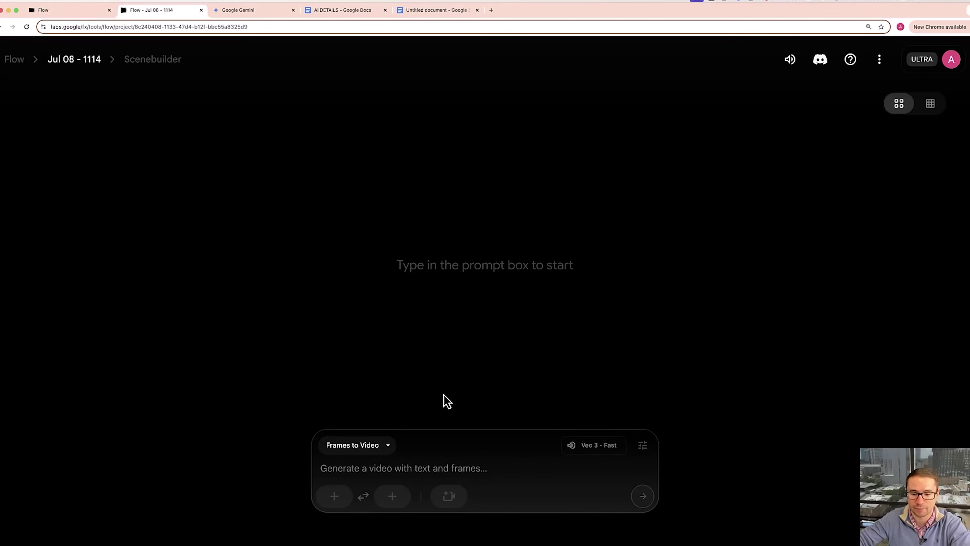
left_click(387, 446)
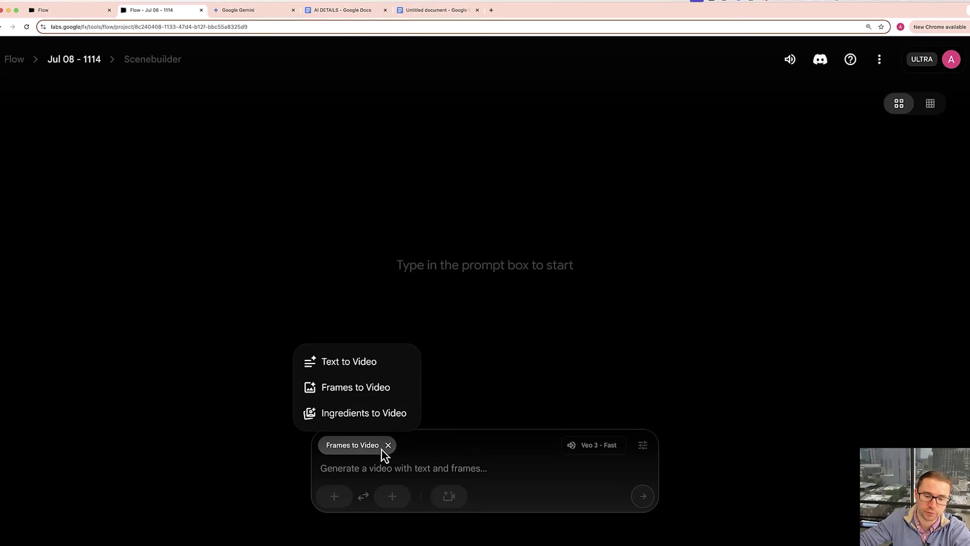
left_click(330, 388)
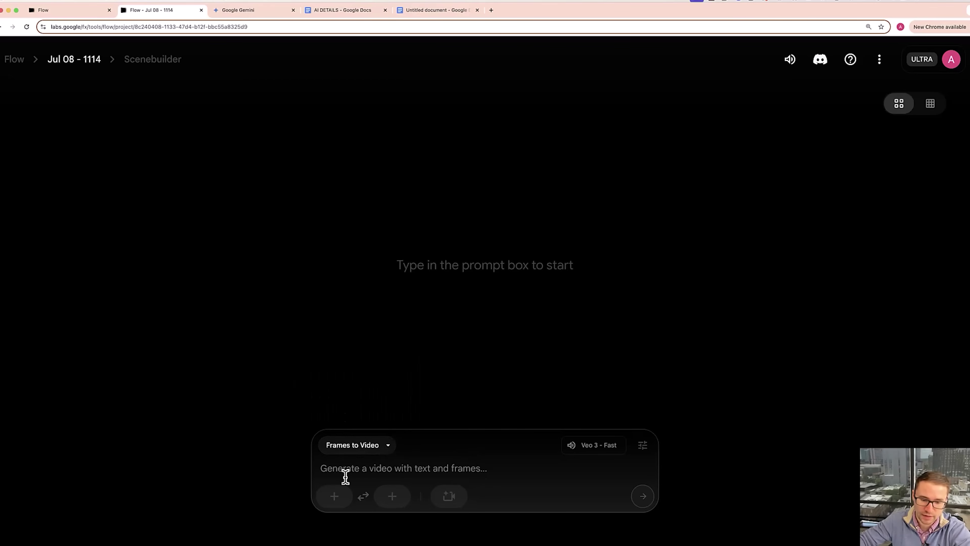
- Use the green-sweater man photo as the first frame for the super-suit prompt
left_click(335, 498)
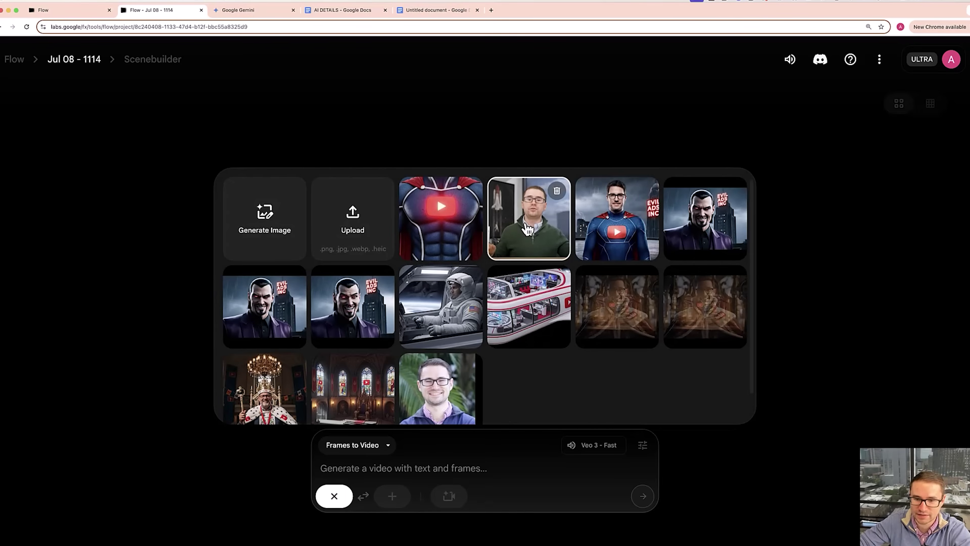
left_click(523, 231)
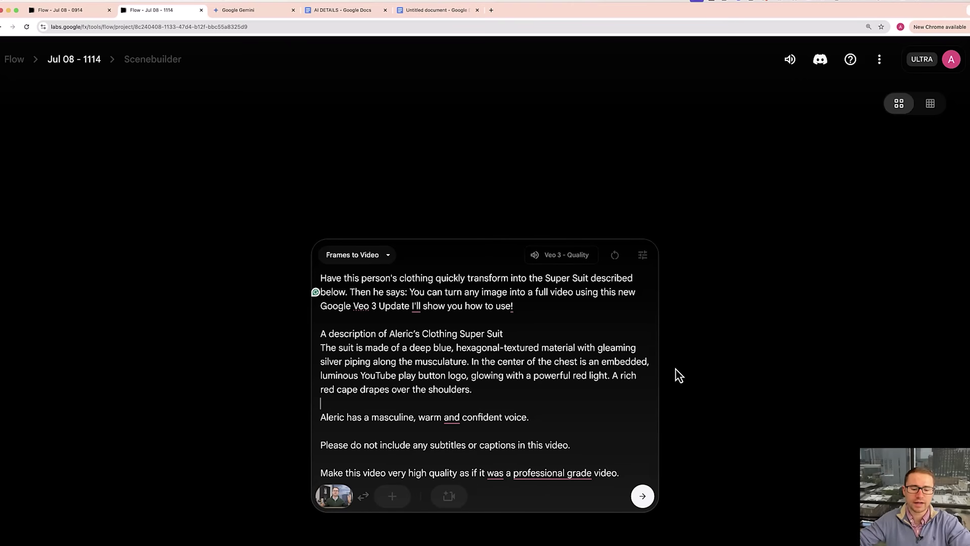
mouse_move(335, 498)
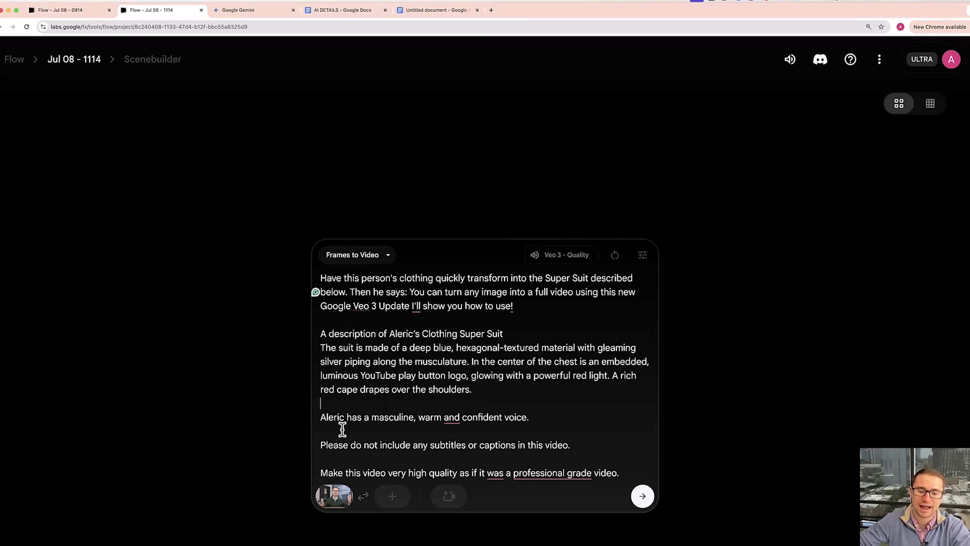
mouse_move(444, 412)
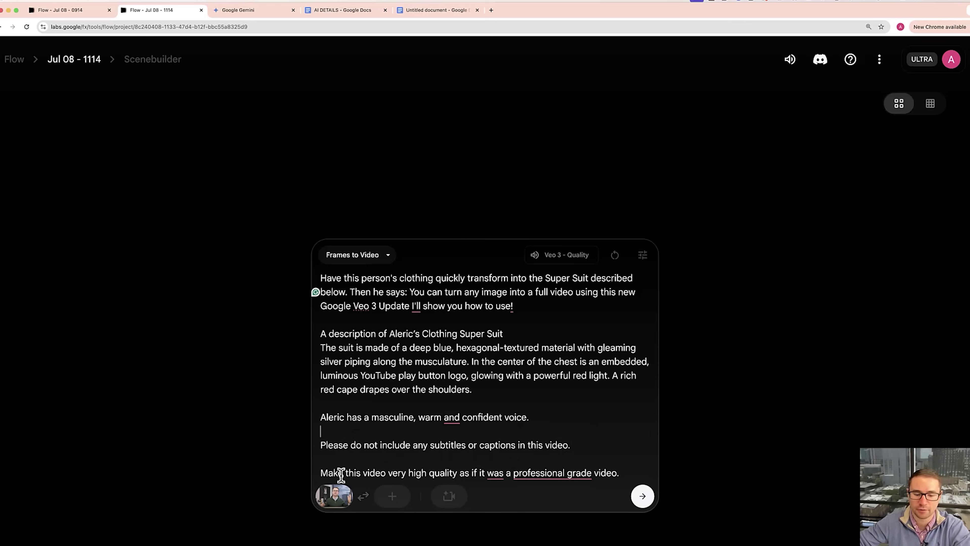
mouse_move(598, 471)
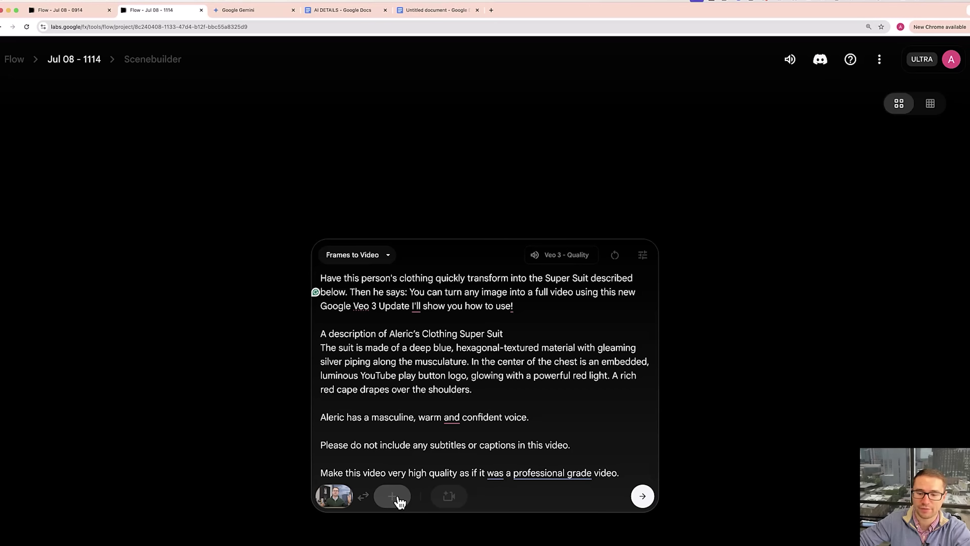
left_click(642, 257)
left_click(513, 188)
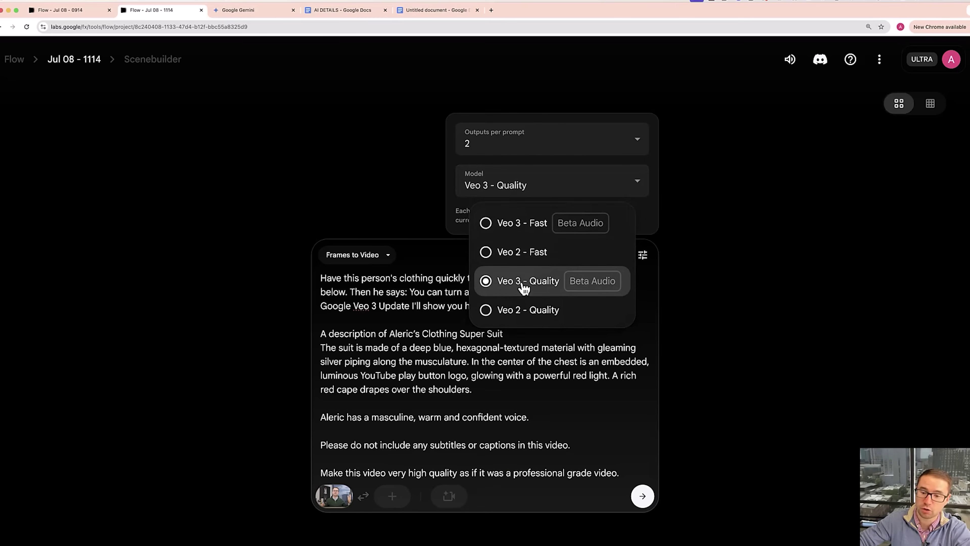
left_click(584, 283)
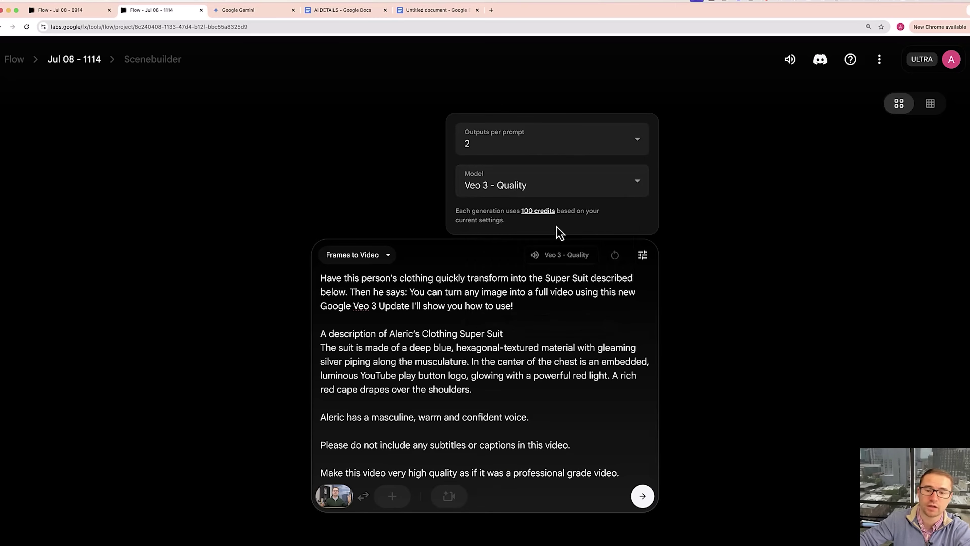
left_click(499, 151)
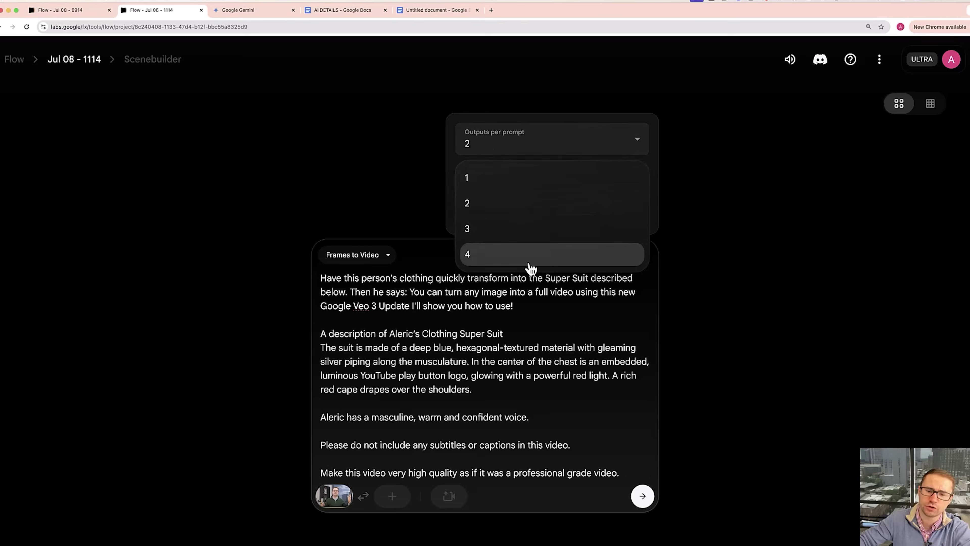
left_click(541, 202)
left_click(749, 293)
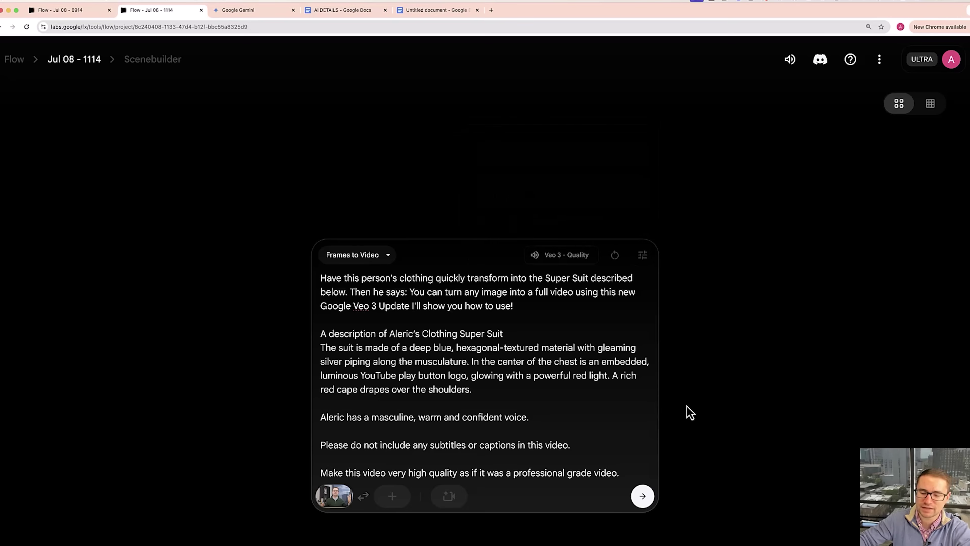
left_click(642, 496)
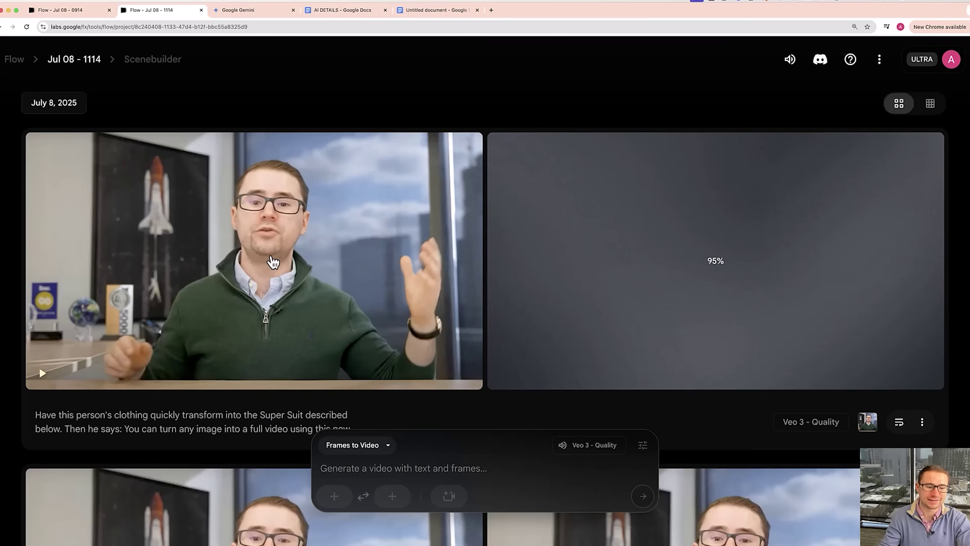
- Submit the super-suit prompt and let both Veo 3 transformation clips render
mouse_move(268, 263)
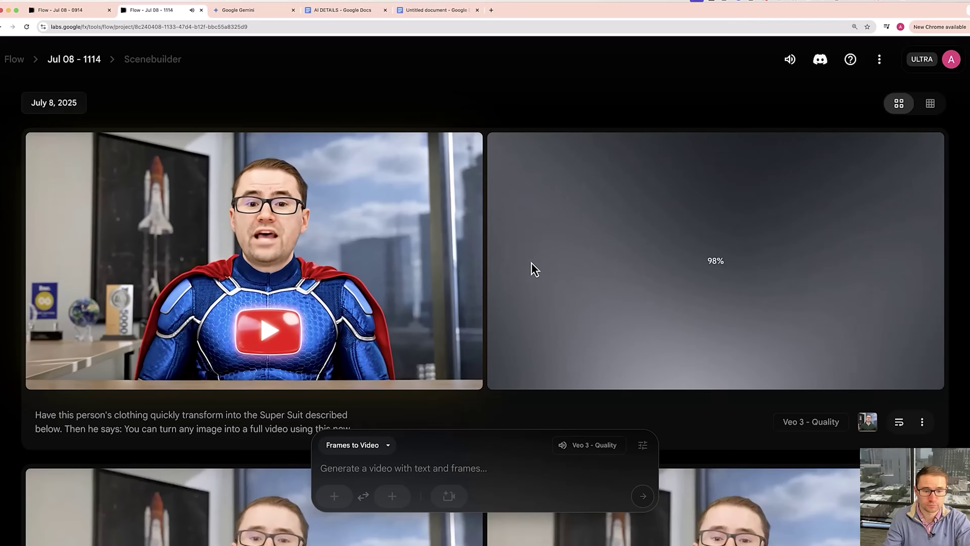
mouse_move(408, 264)
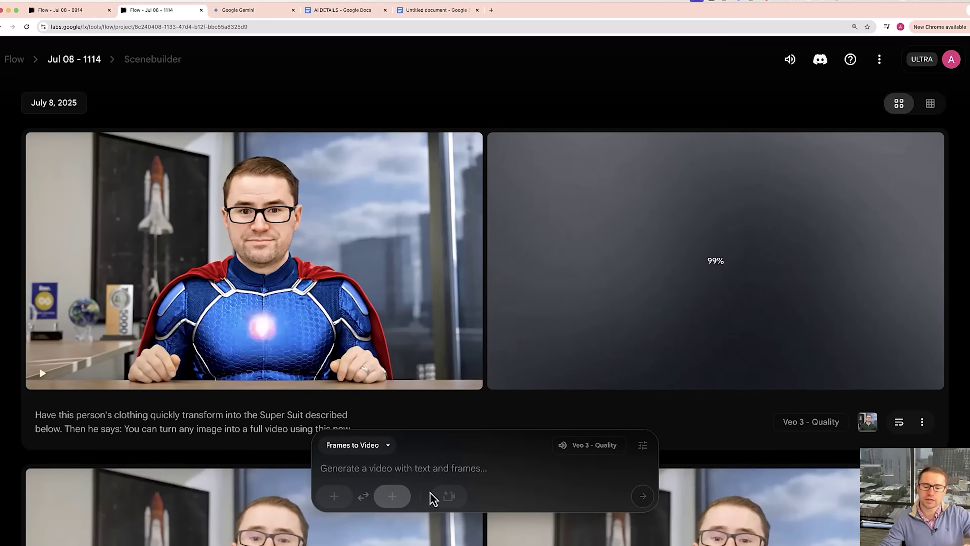
left_click(448, 495)
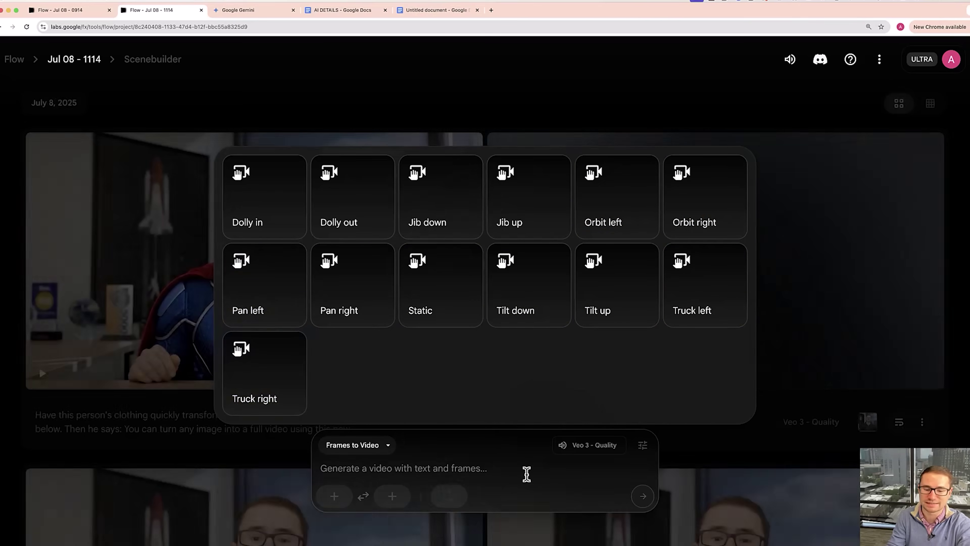
left_click(526, 473)
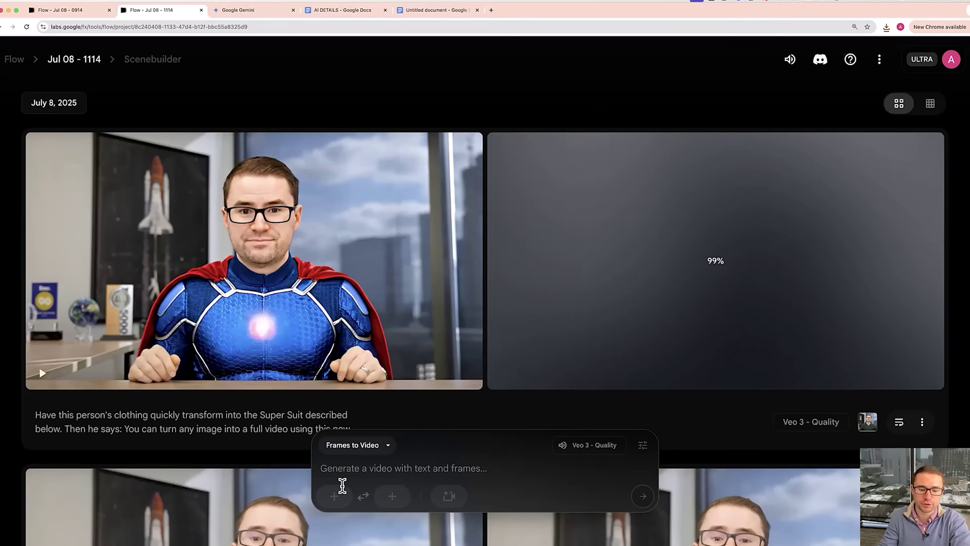
- Set the generated floating cartoon astronaut as first frame and paste the YouTube-spaceship prompt
left_click(335, 496)
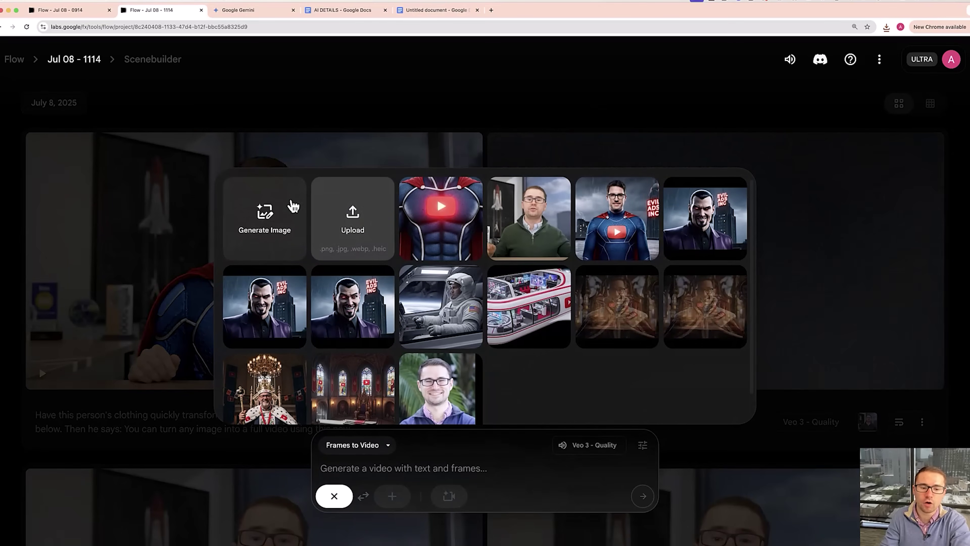
left_click(271, 223)
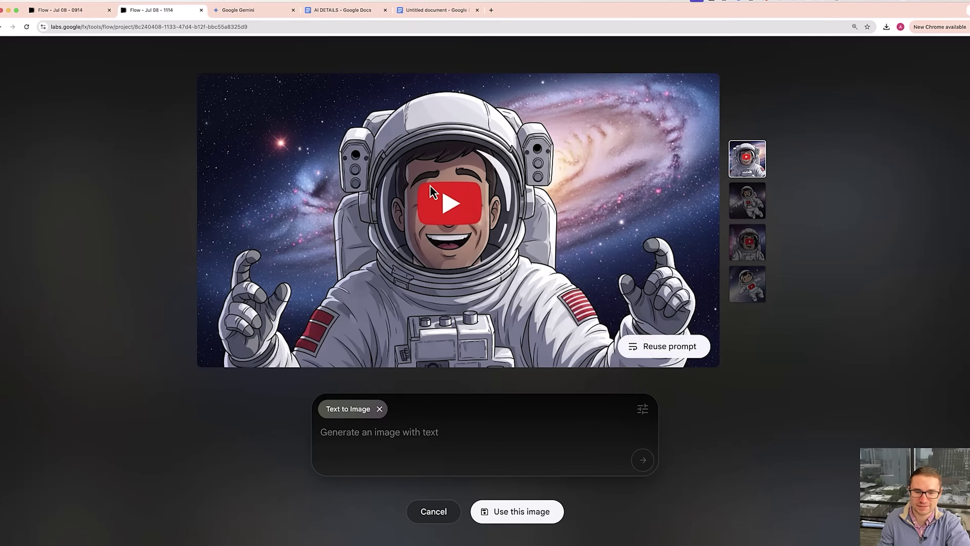
left_click(754, 203)
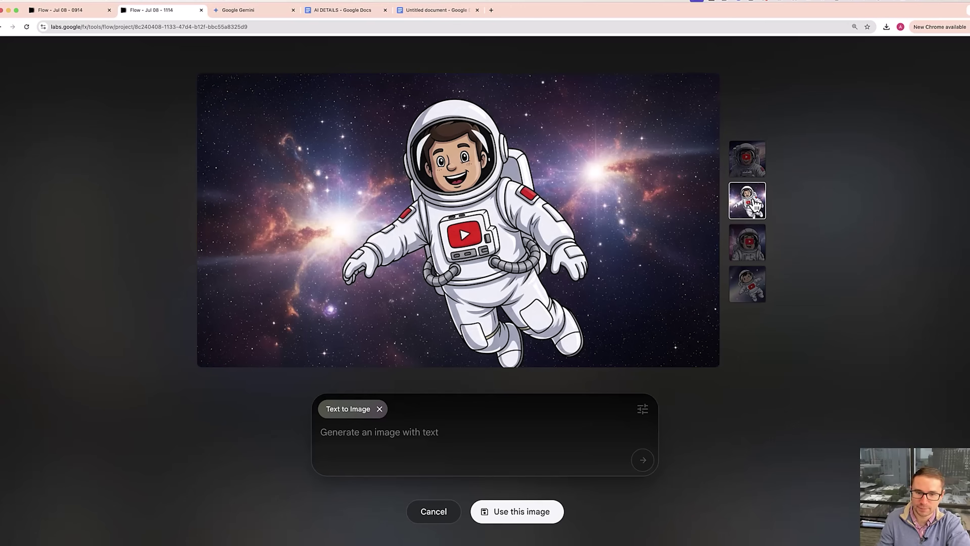
left_click(758, 242)
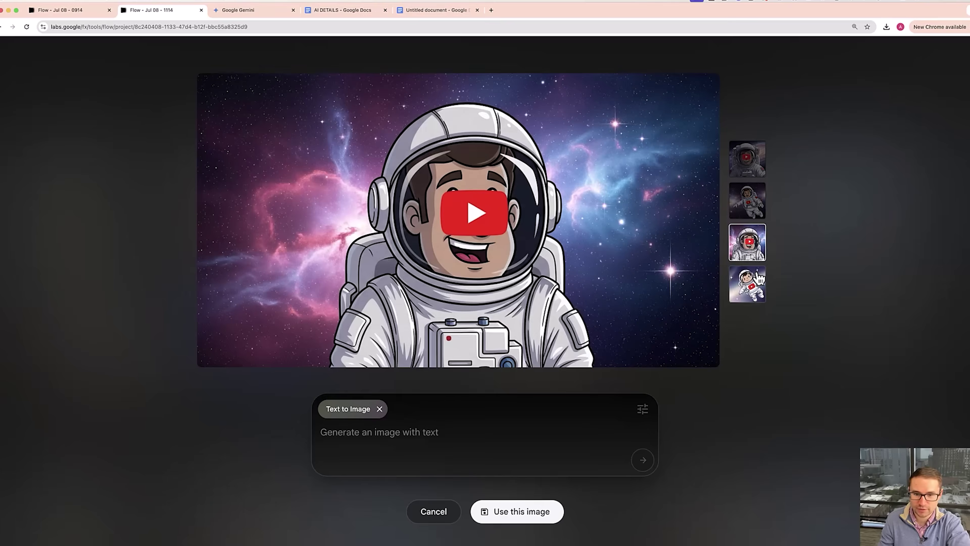
left_click(759, 279)
left_click(753, 204)
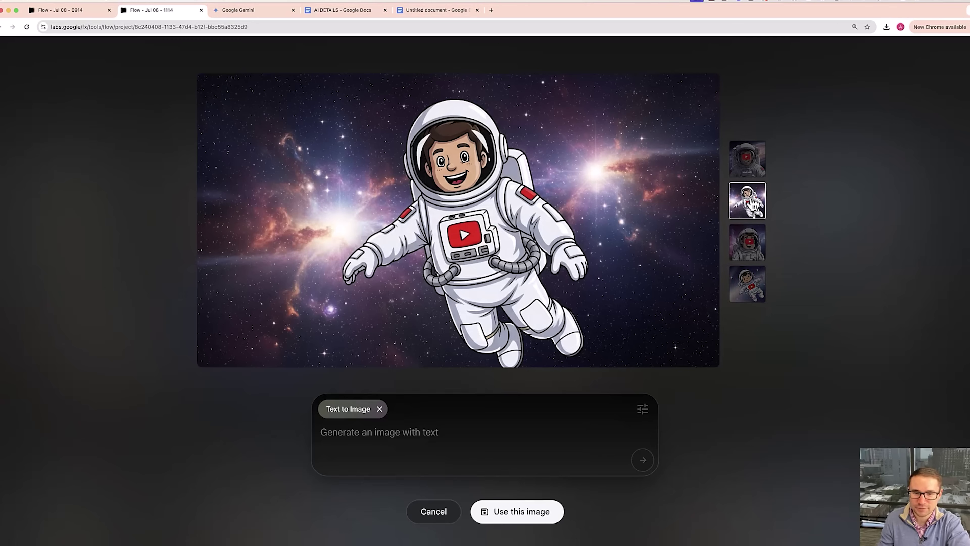
left_click(756, 286)
left_click(755, 211)
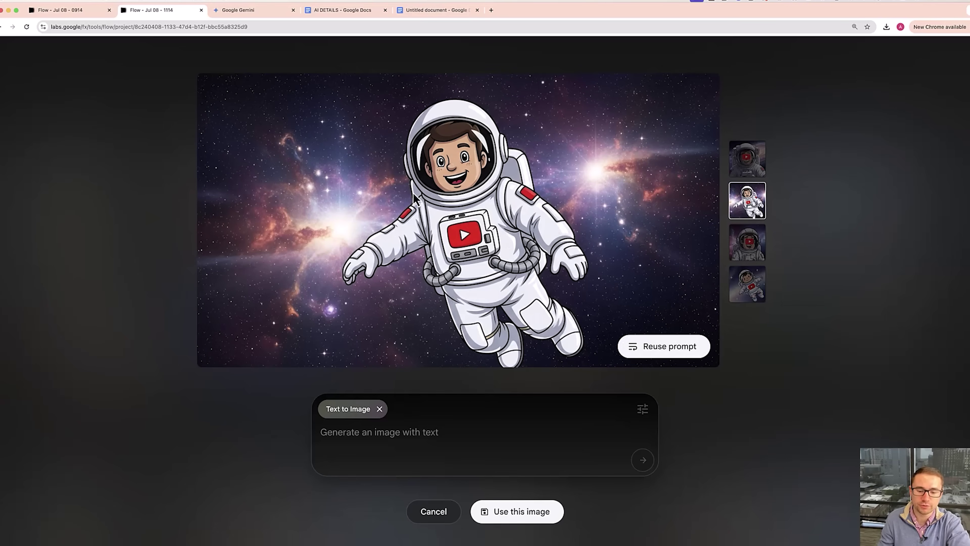
left_click(532, 517)
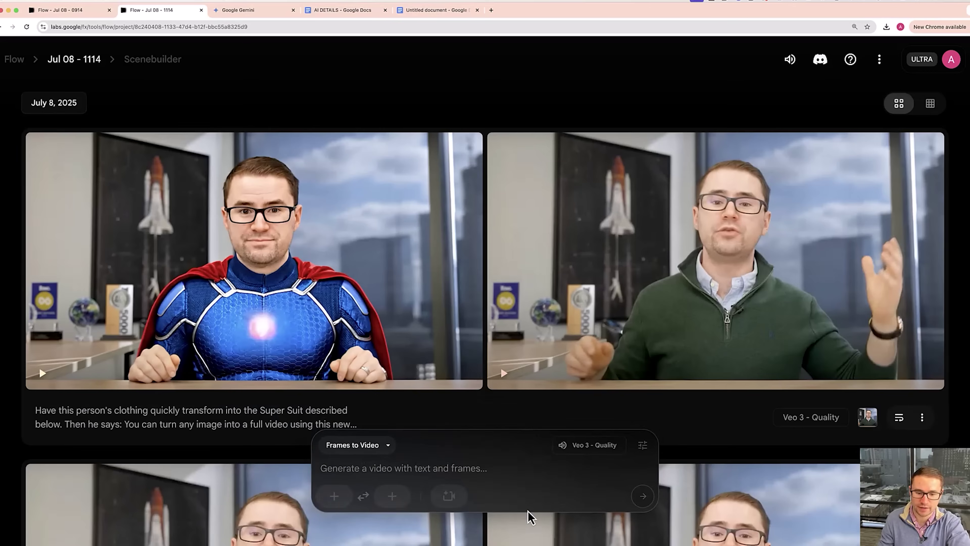
type("Create a scene where the astronaut is floating through space while a YouTube themed spaceship flies behind him, have him say: You can now create characters like me & animate them using Google Veo 3 and Aleric's tutorial.  This person has a masculine, warm and confident voice.  Please do not include any subtitles or captions in this video.  Make this video very high quality as if it was a professional grade video.")
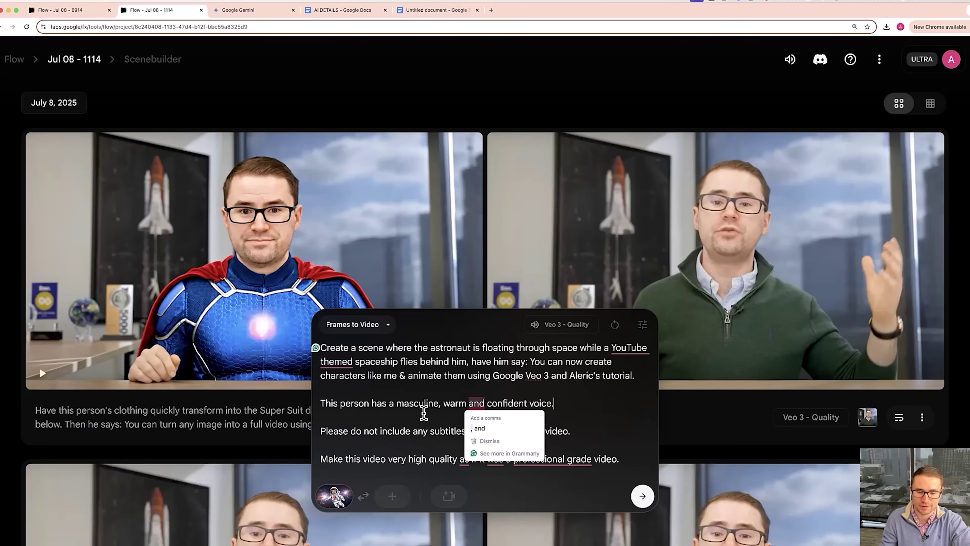
- Dismiss the Grammarly suggestion and generate the astronaut-in-space clips
left_click(609, 435)
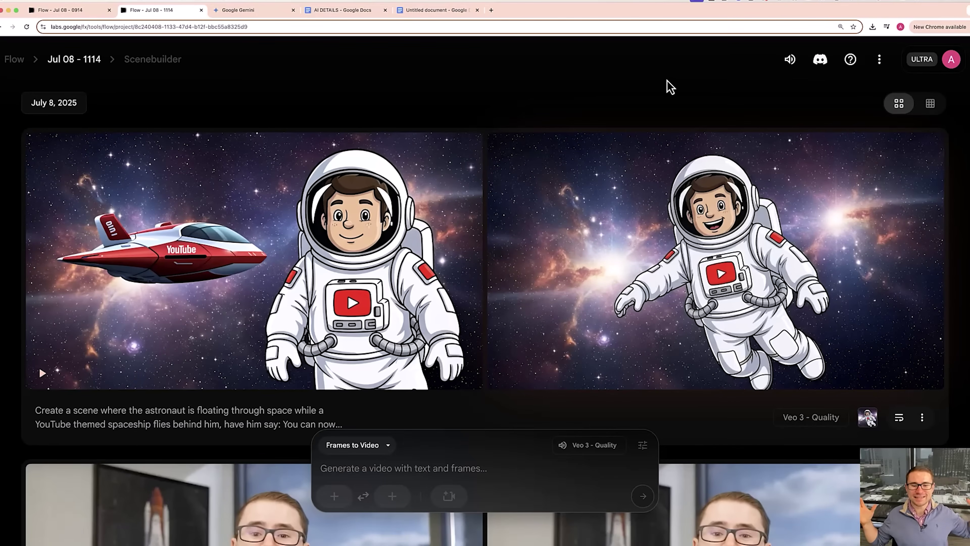
- Play the second astronaut clip to check the result
mouse_move(882, 367)
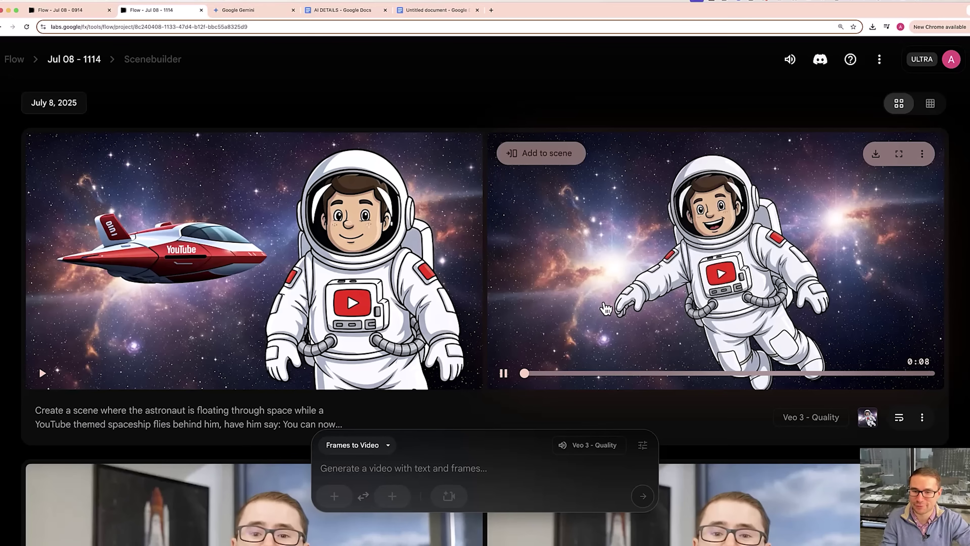
left_click(504, 373)
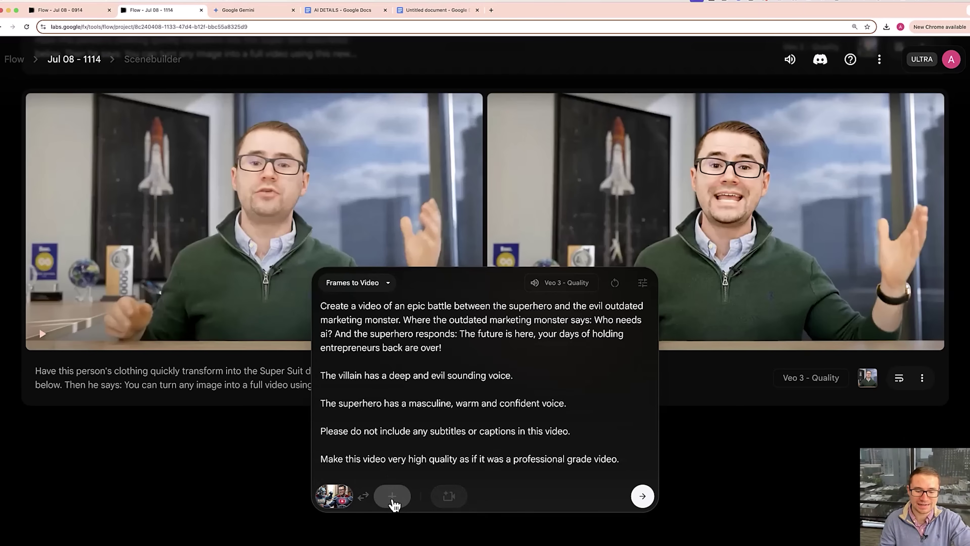
- Check the camera motion presets, then generate the 8-second superhero-versus-monster battle clip
left_click(450, 495)
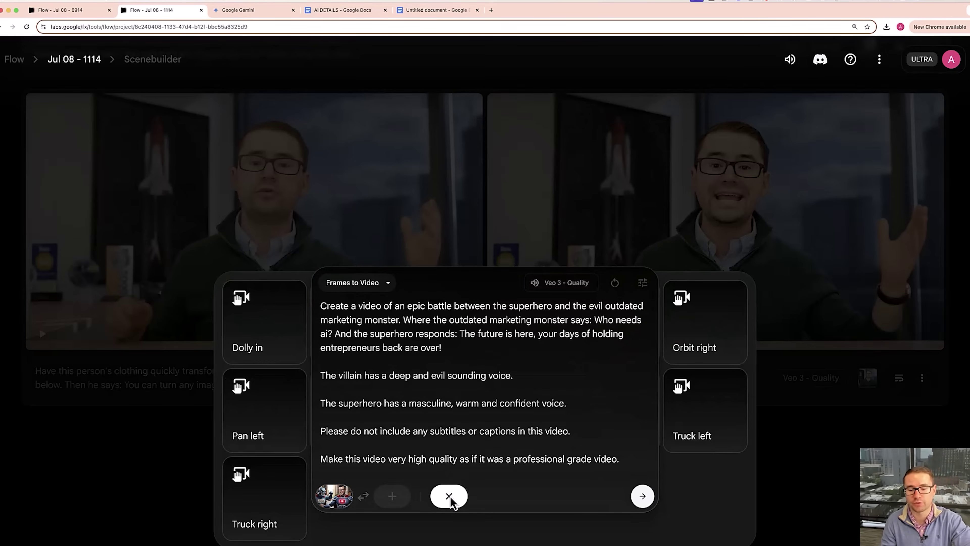
left_click(509, 426)
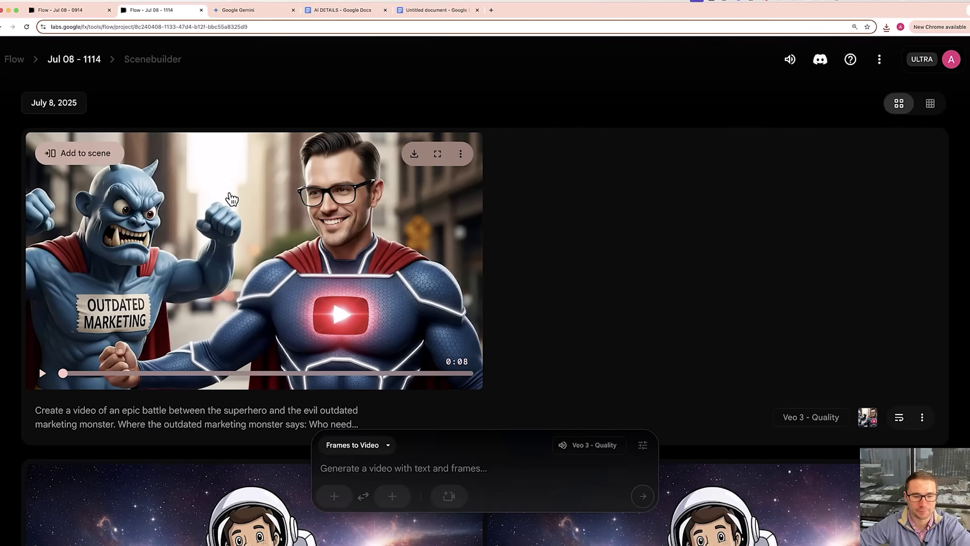
- Preview the battle clip and add it as the first shot of a new scene
left_click(232, 199)
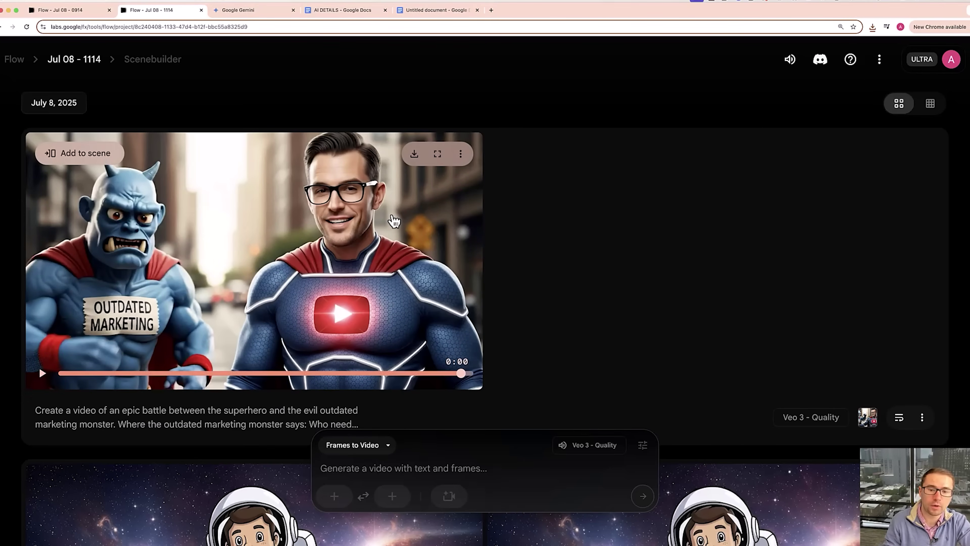
left_click(93, 155)
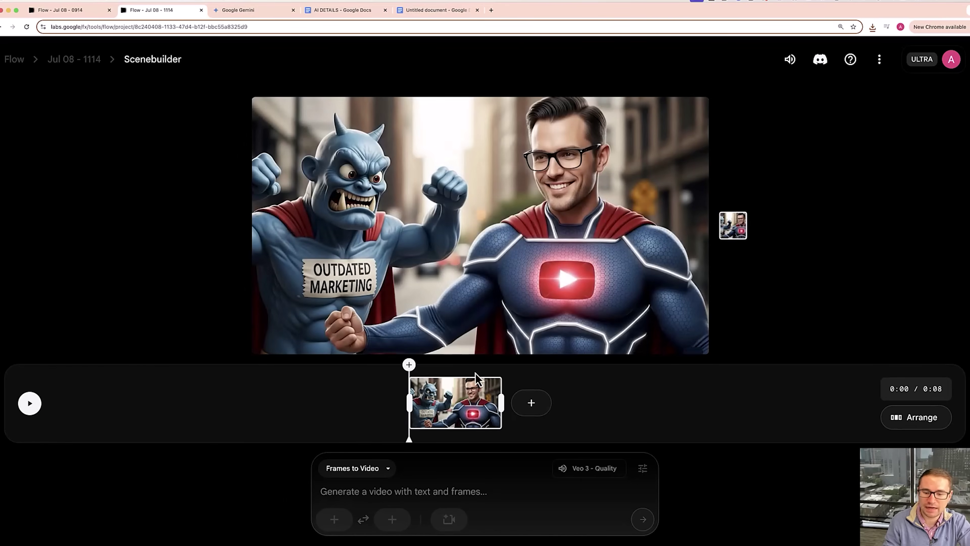
- Extend the clip with a follow-on shot of the hero and monster grappling, then rewind to 0:00
left_click(531, 405)
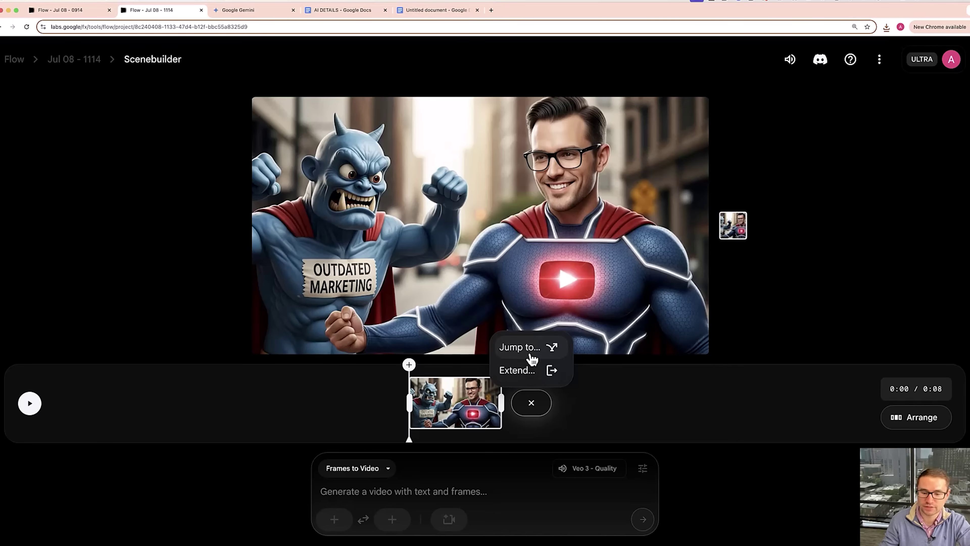
left_click(533, 378)
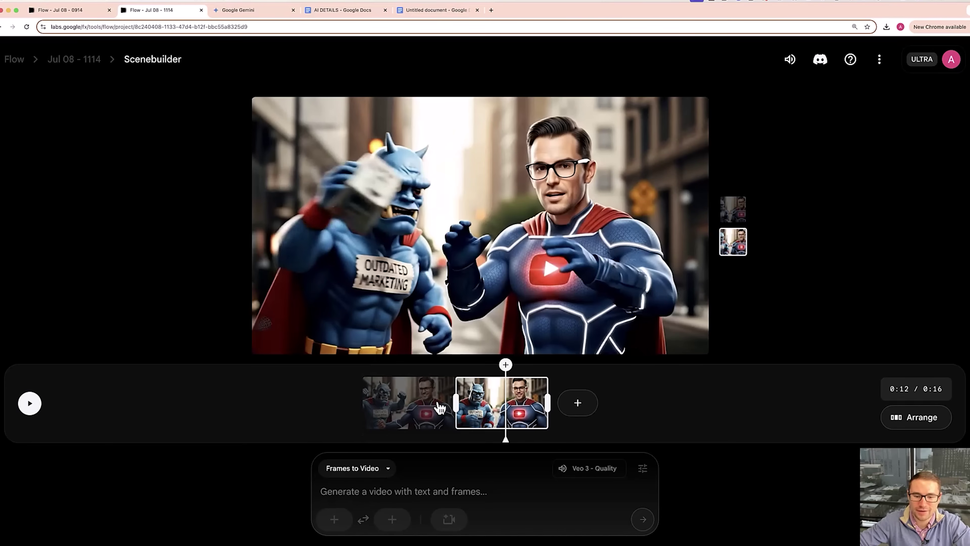
left_click(413, 405)
left_click(505, 407)
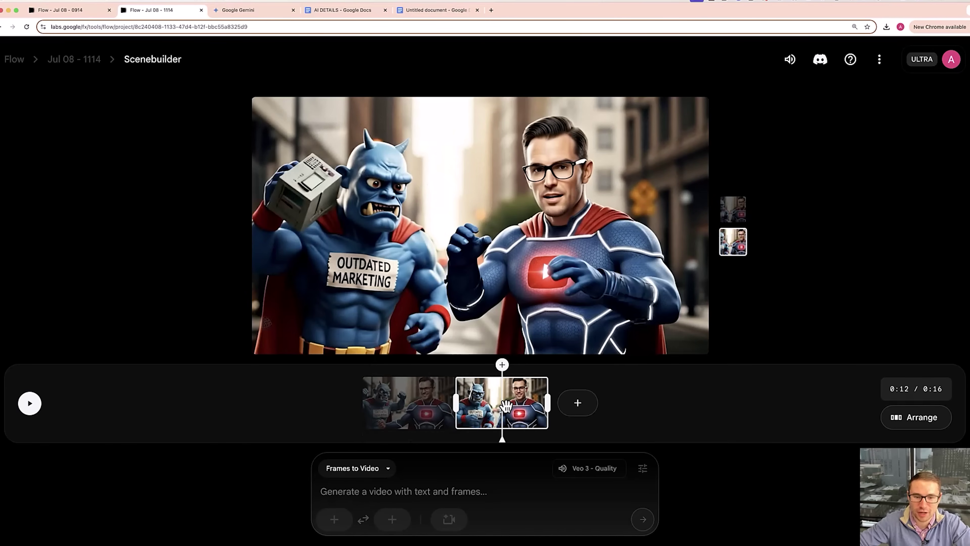
left_click(411, 407)
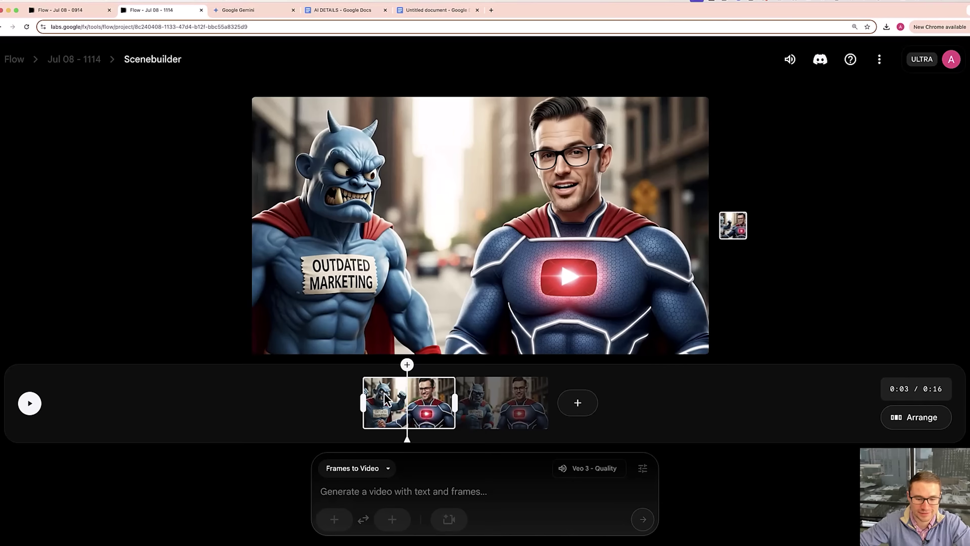
left_click_drag(380, 444, 142, 393)
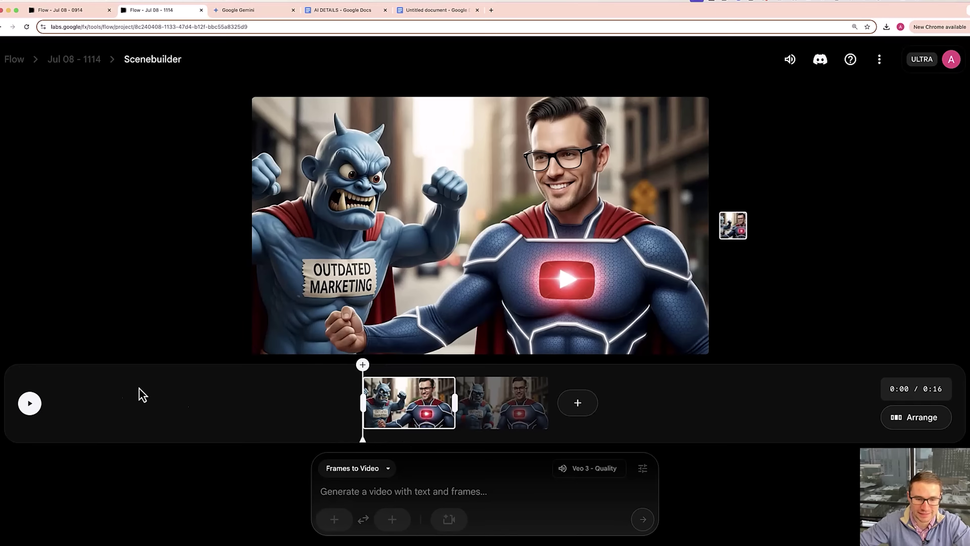
- Play the 16-second scene and scrub to the 12-second mark
left_click(26, 412)
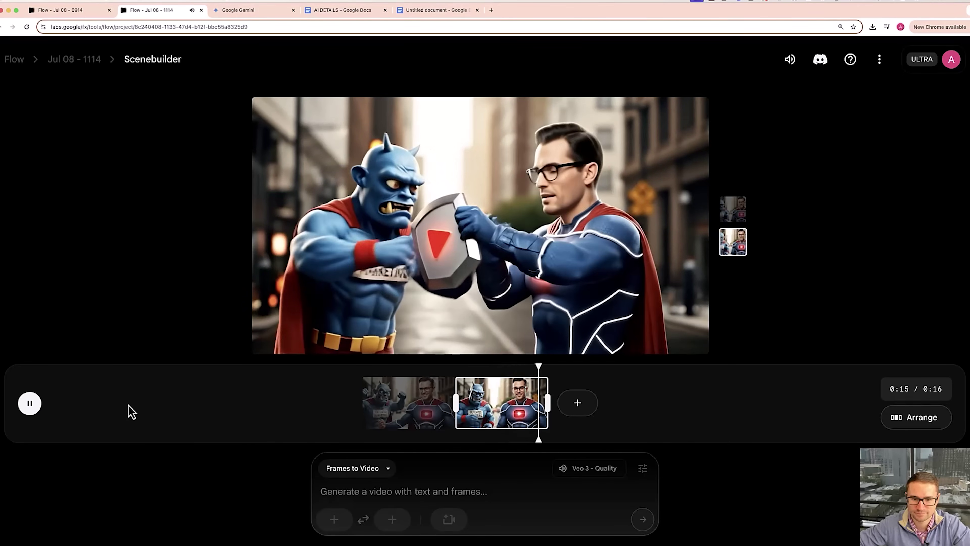
left_click(30, 403)
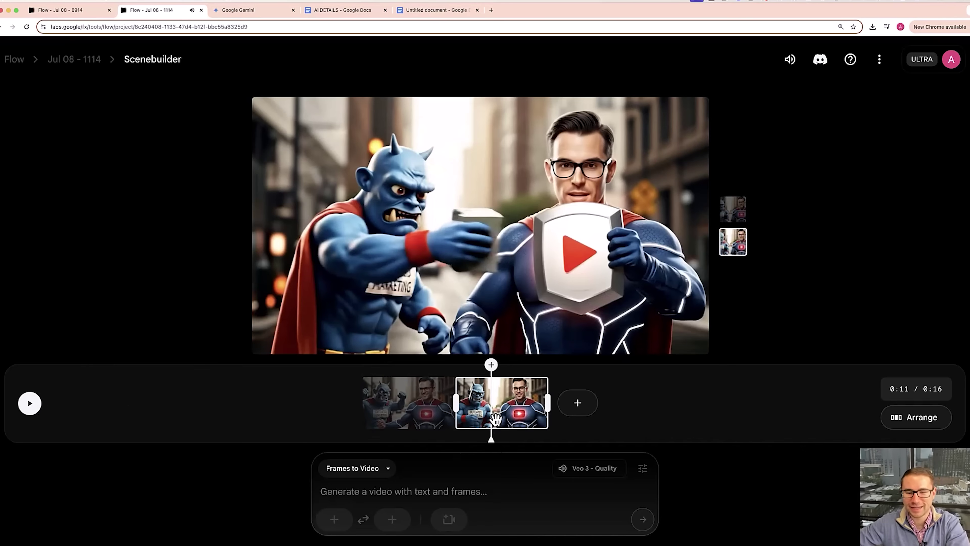
left_click_drag(493, 441, 516, 443)
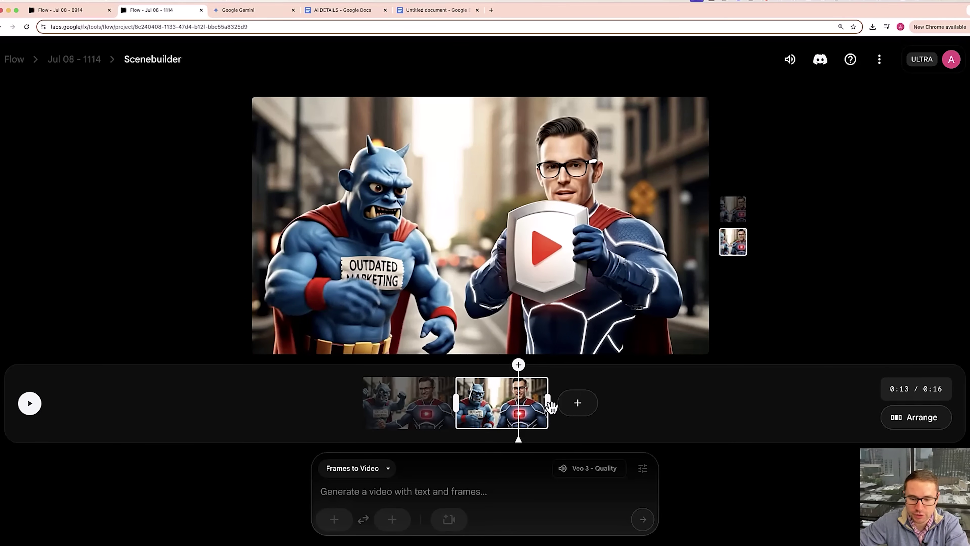
- Trim the second clip's end so it stops at 12 seconds, checking playback from 7 seconds
left_click_drag(536, 406, 564, 407)
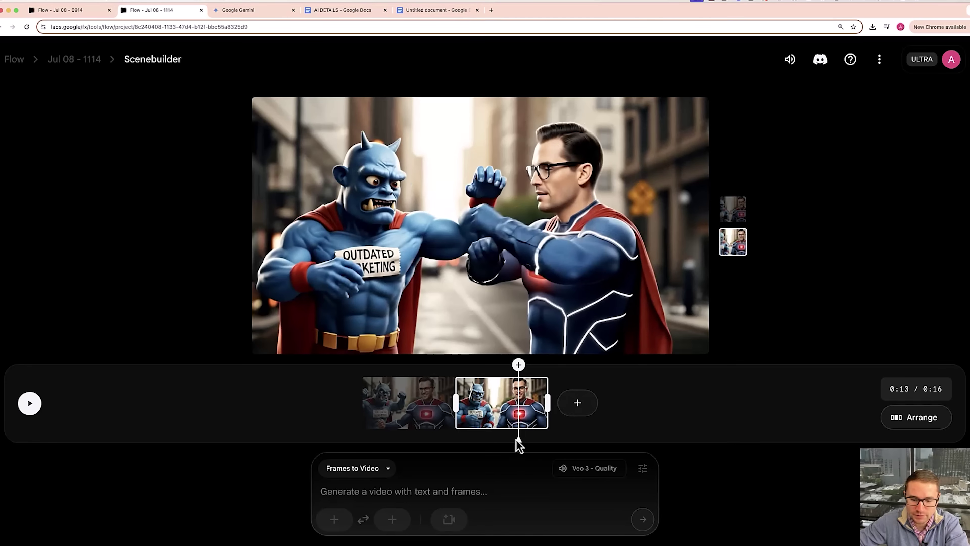
left_click_drag(469, 438, 452, 440)
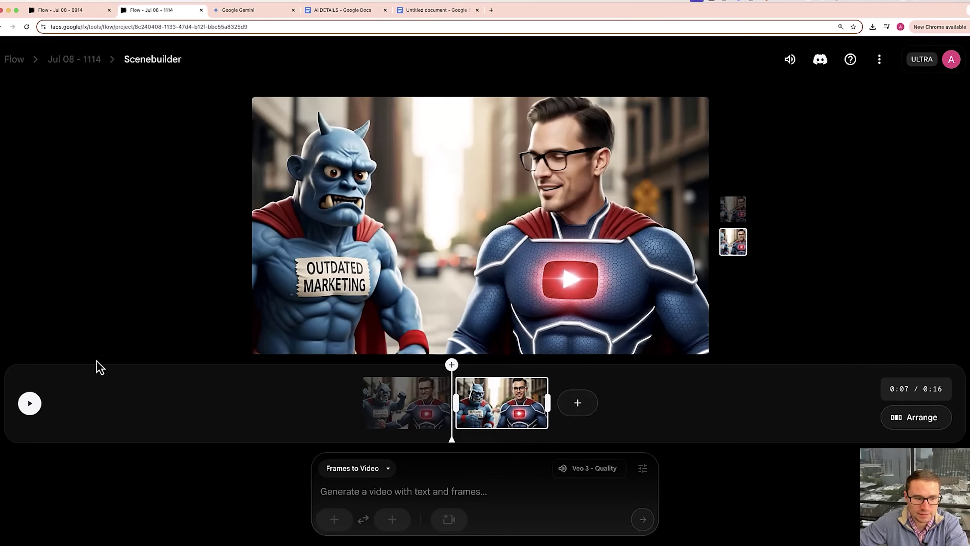
left_click(30, 404)
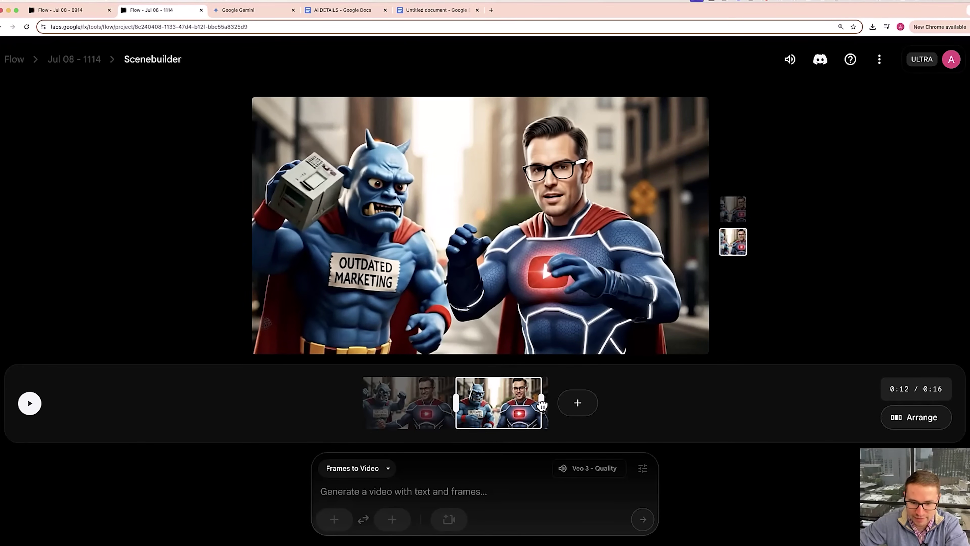
left_click_drag(508, 407, 508, 407)
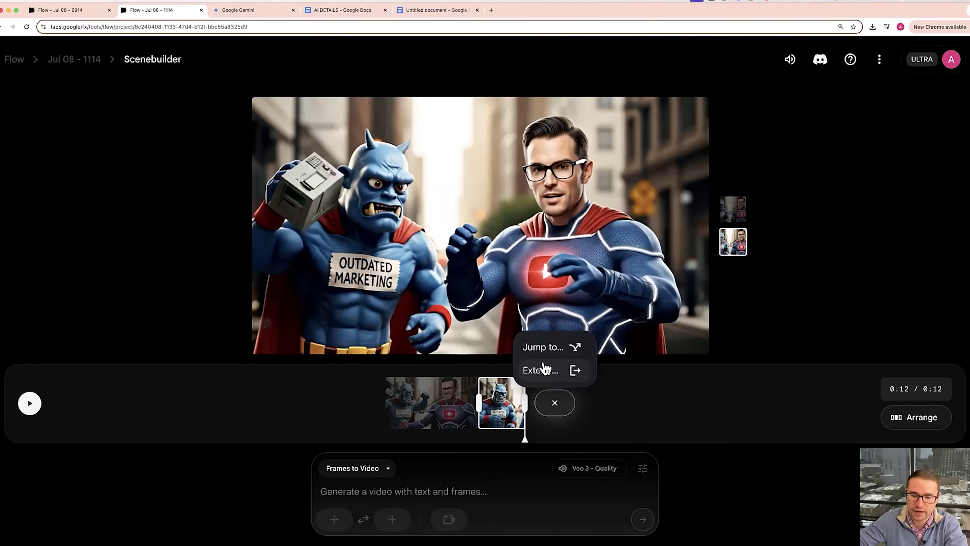
- Generate a Jump to shot of the hero tapping a YouTube button as the villain explodes into confetti
left_click(543, 346)
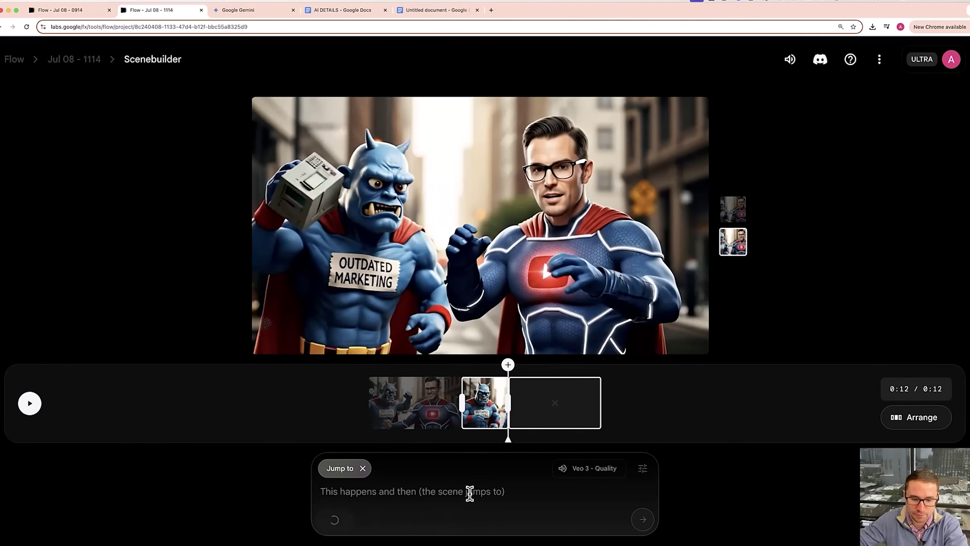
type("The superhero pulls out his phone with just the YouTube play button logo on the screen (with a white background behind it), the superhero taps the button and says: Defeat Outdated marketing by Subscribing to Aleric's YouTube Channel now!  When the button is pressed the supervillain lets out an evil scream and then explodes into confetti.   The superhero has a masculine, warm and confident voice.  Please do not include any subtitles or captions in this video.  Make this video very high quality as if it was a professional grade video.")
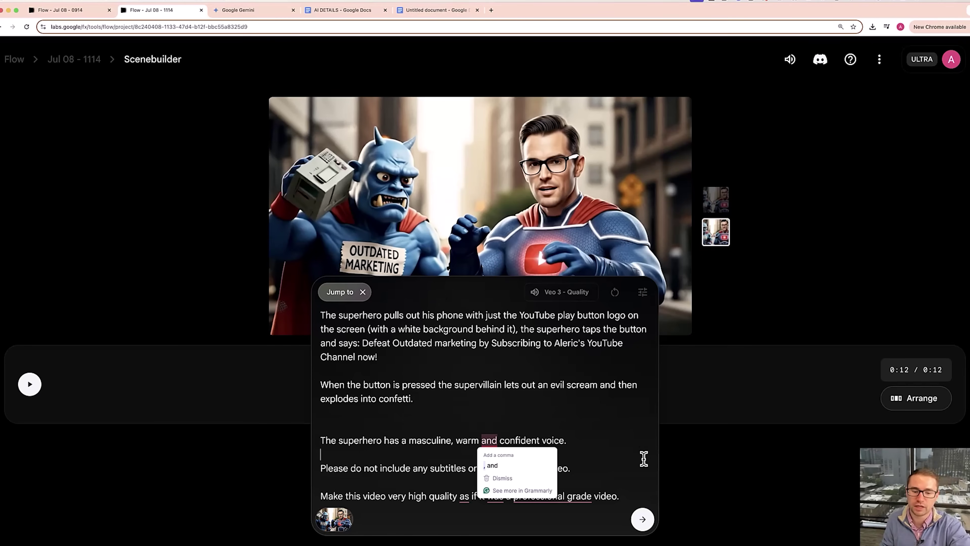
left_click(642, 520)
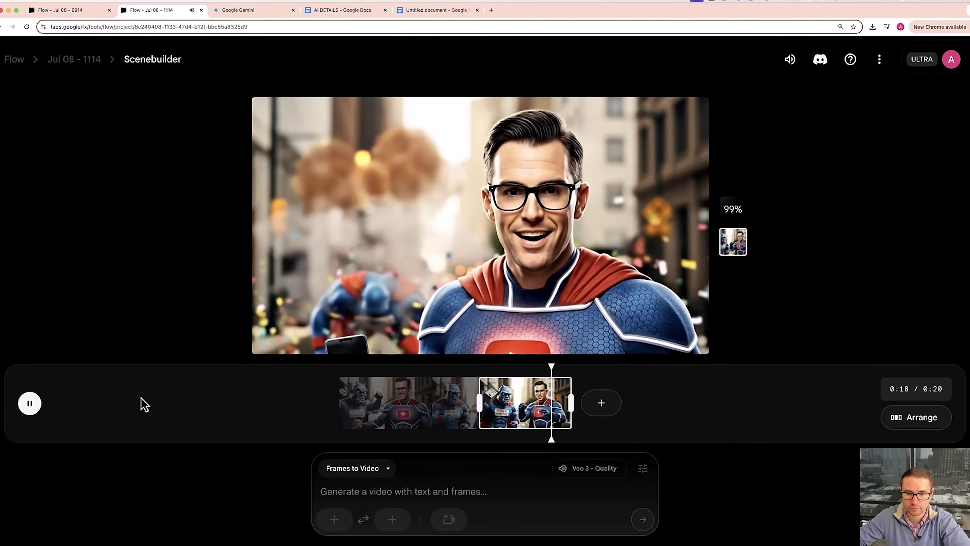
- Select the final clip, check its generation settings, and switch it to the other take
left_click(500, 419)
left_click(641, 470)
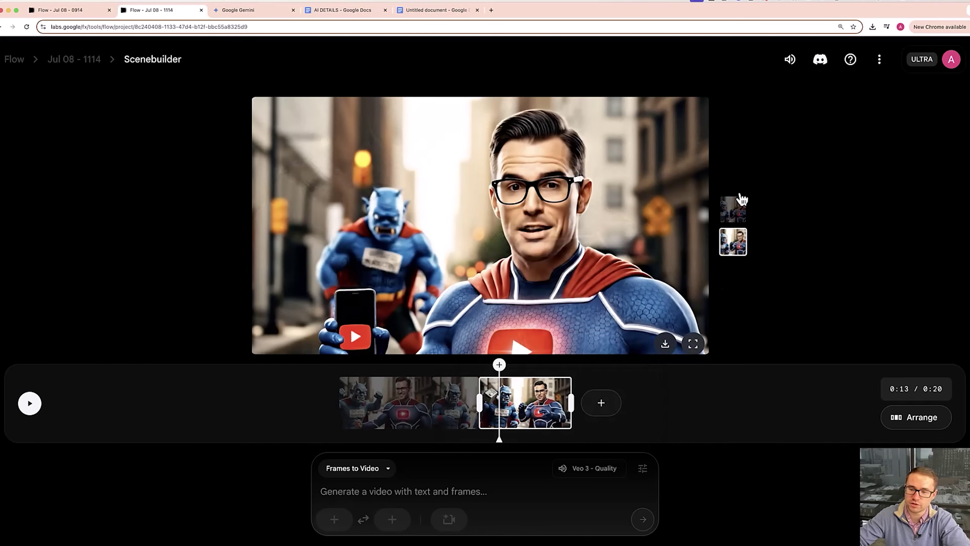
left_click(730, 213)
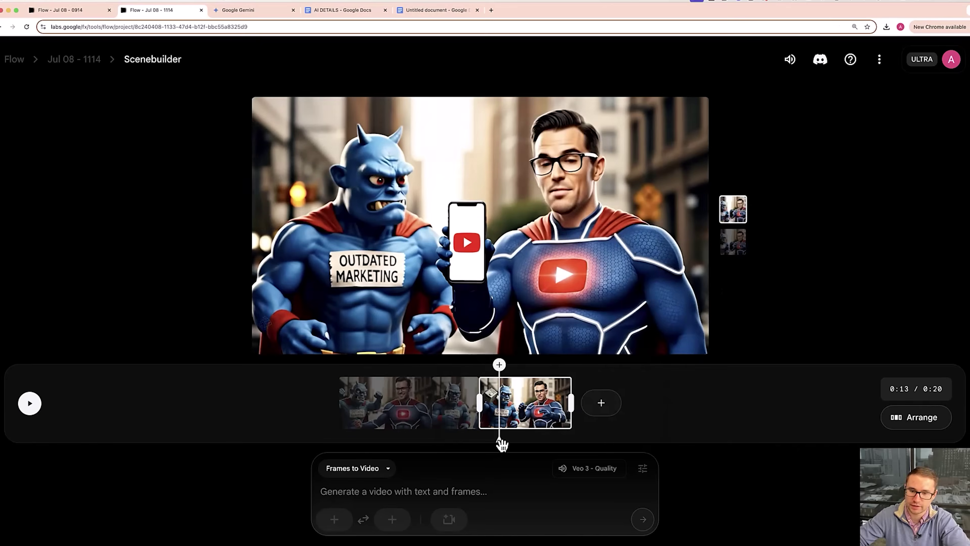
- Play the confetti ending from 12 seconds, then restore the first take and rewind
left_click_drag(499, 440, 482, 443)
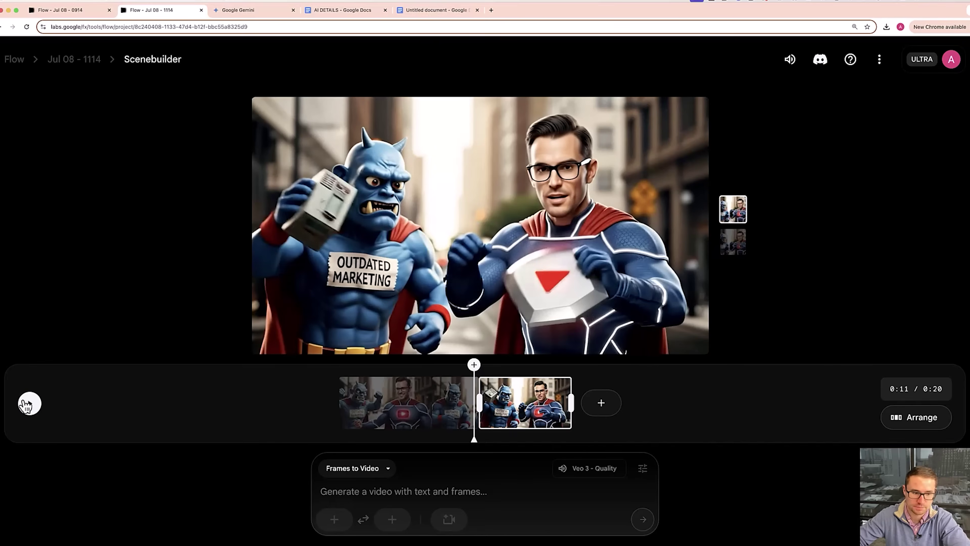
left_click(28, 404)
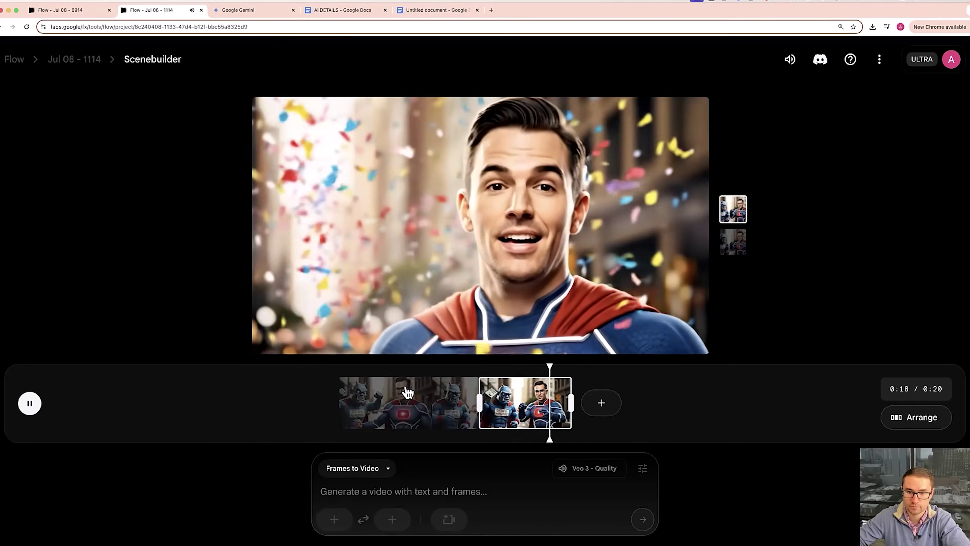
left_click(33, 406)
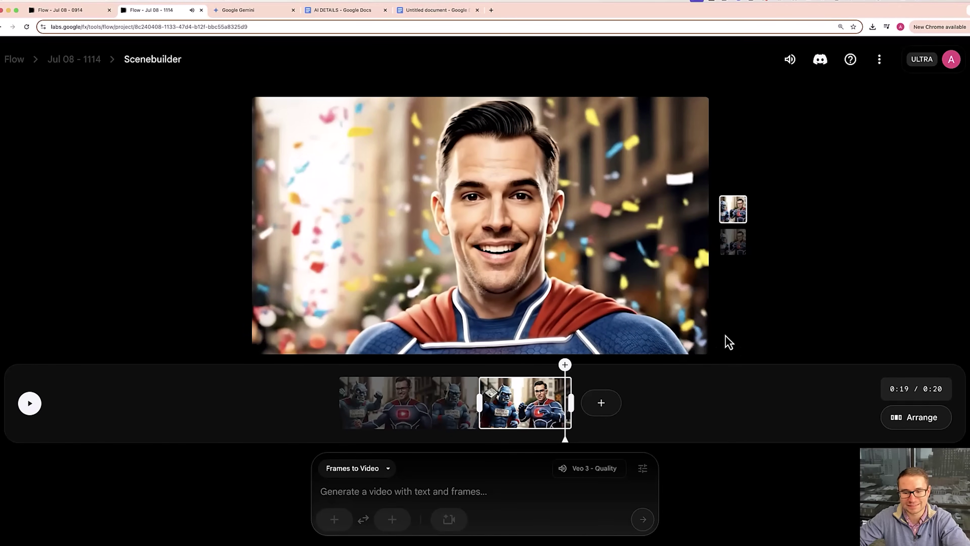
left_click(741, 252)
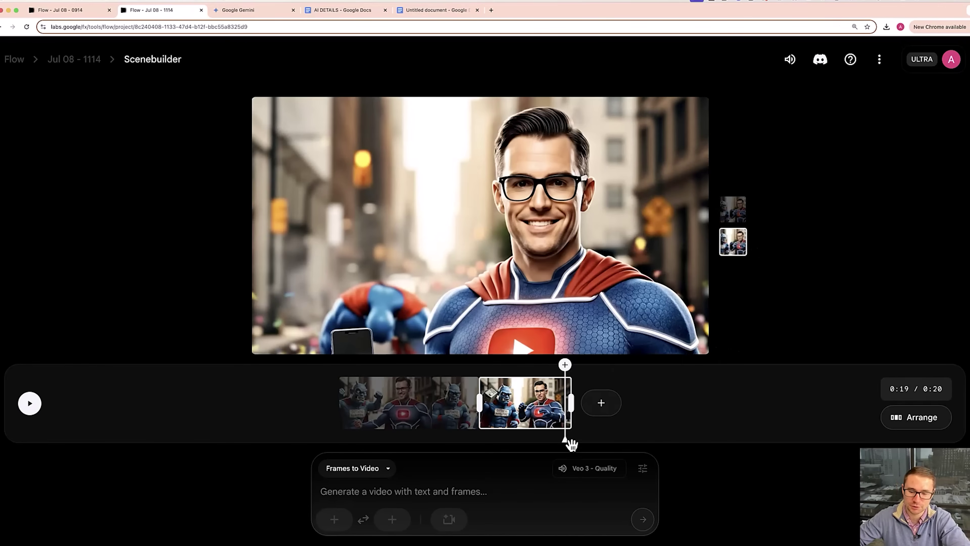
left_click_drag(568, 442, 458, 438)
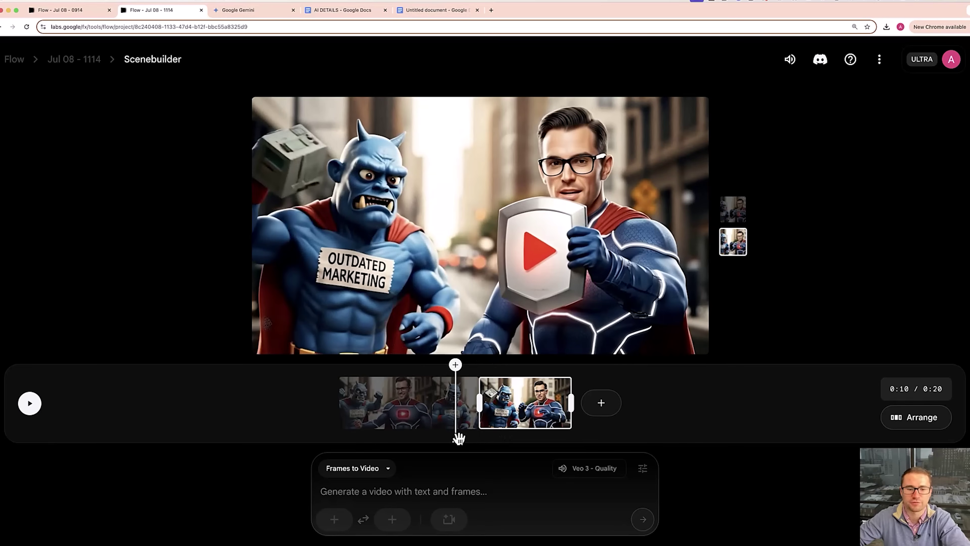
- Return the playhead to the start of the 20-second superhero scene
left_click(370, 401)
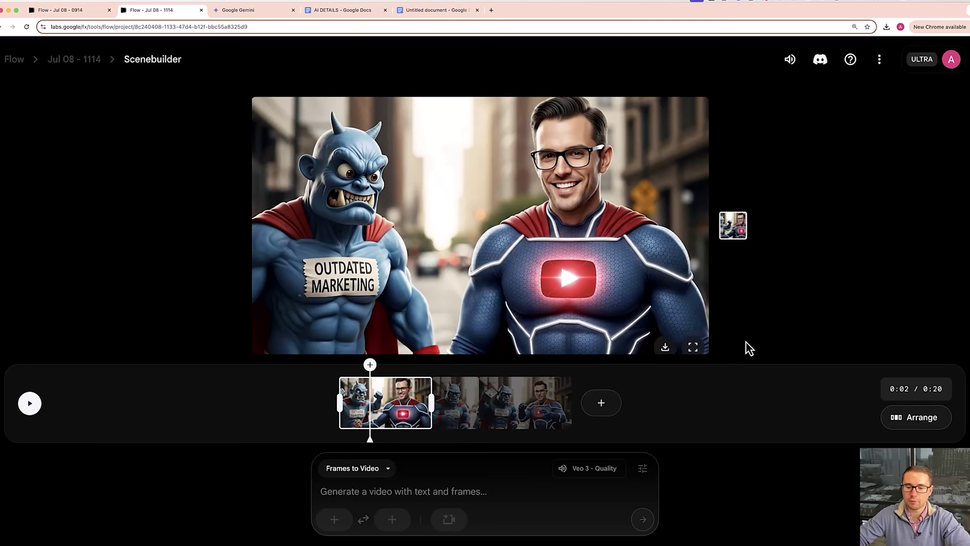